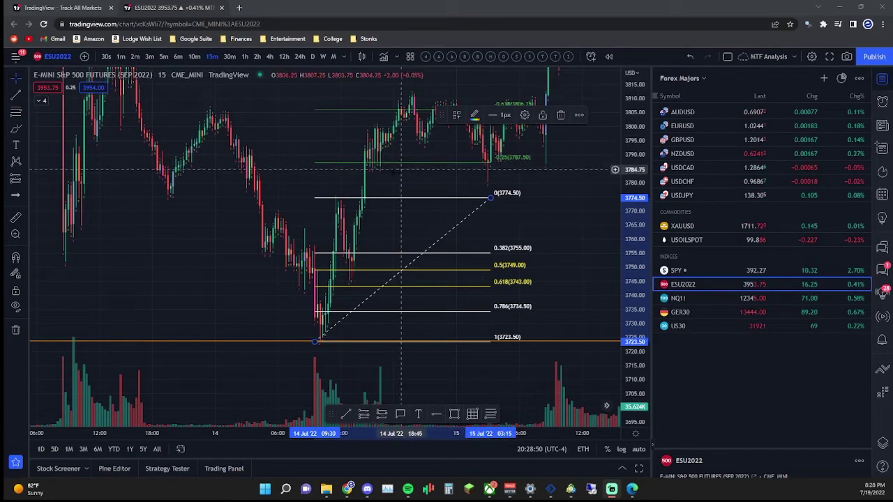
- Delete the old Fibonacci retracement from the ESU2022 15-minute chart
drag(401, 169, 419, 298)
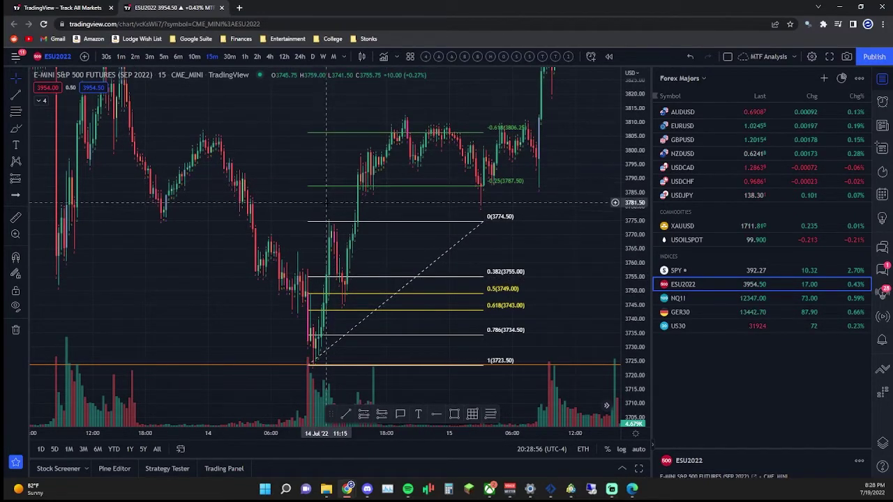
click(370, 223)
key(Delete)
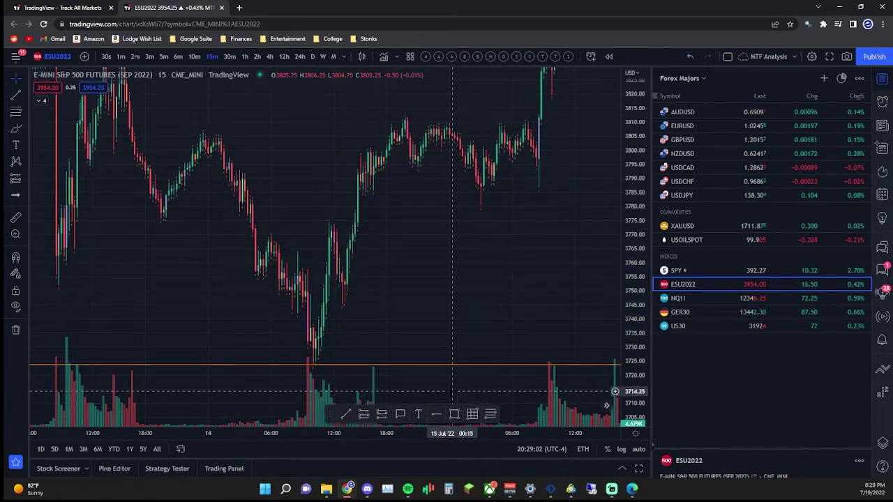
- Pick Fib Retracement from the Gann and Fibonacci tools and reposition the floating favourites toolbar
click(25, 111)
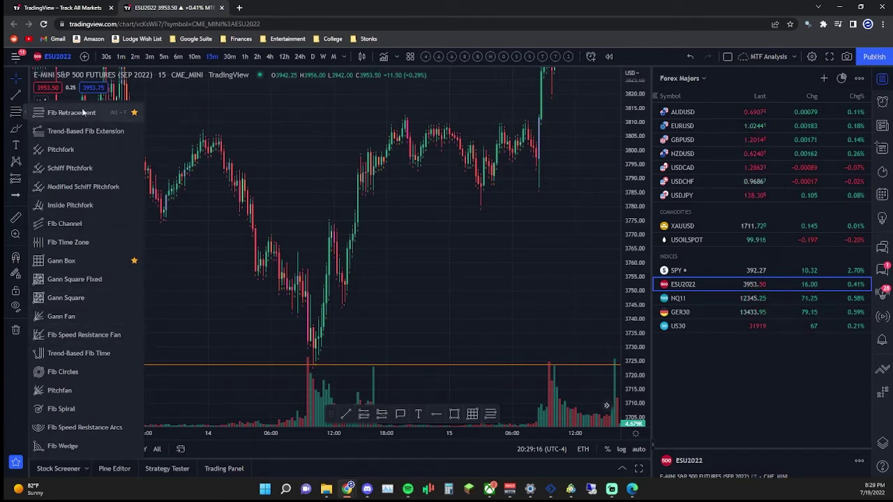
click(344, 409)
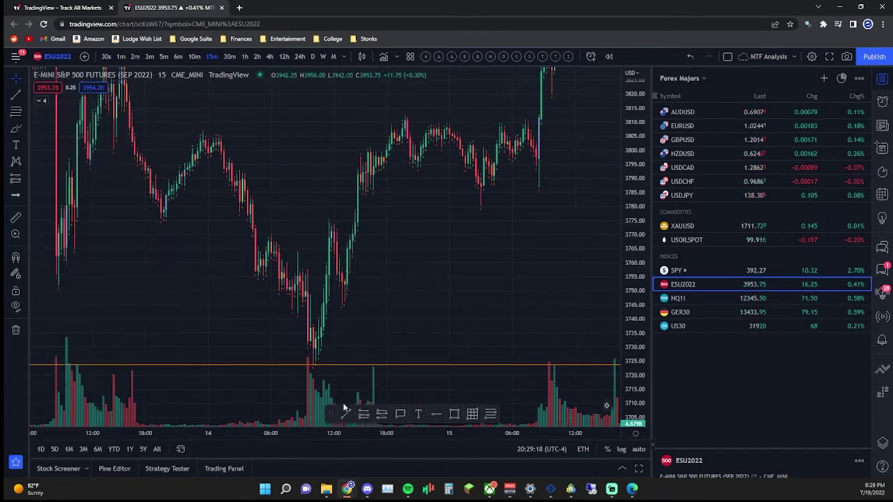
mouse_move(333, 417)
mouse_down()
mouse_move(339, 329)
mouse_move(293, 365)
mouse_move(328, 379)
mouse_move(323, 386)
mouse_up()
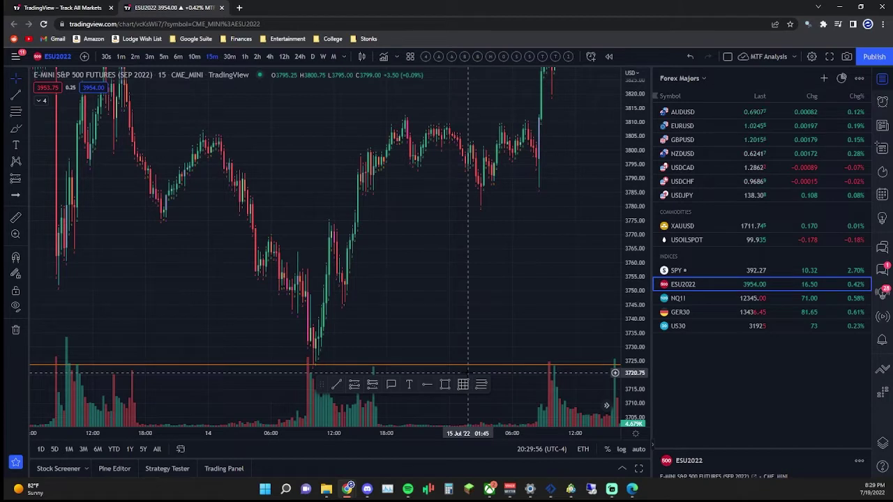
drag(318, 386, 298, 417)
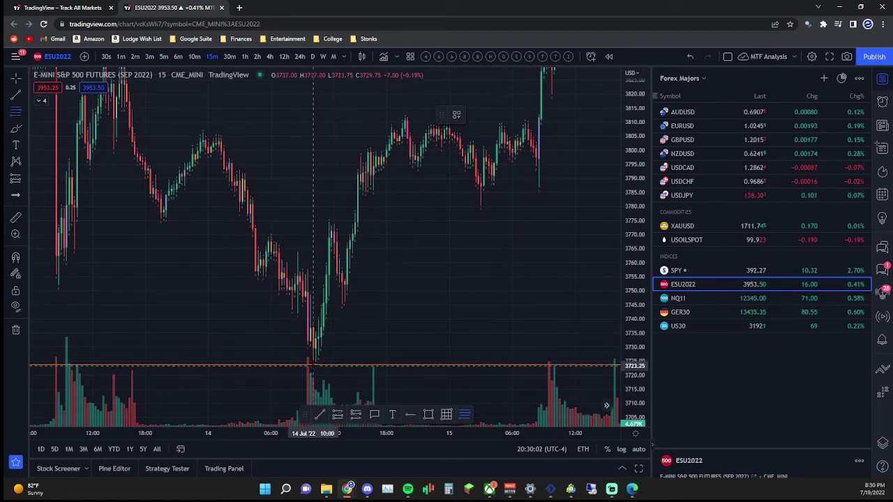
- Draw the Fib retracement from the 3724.25 low to 3774.25, measuring the earlier 50.25-point move
click(312, 364)
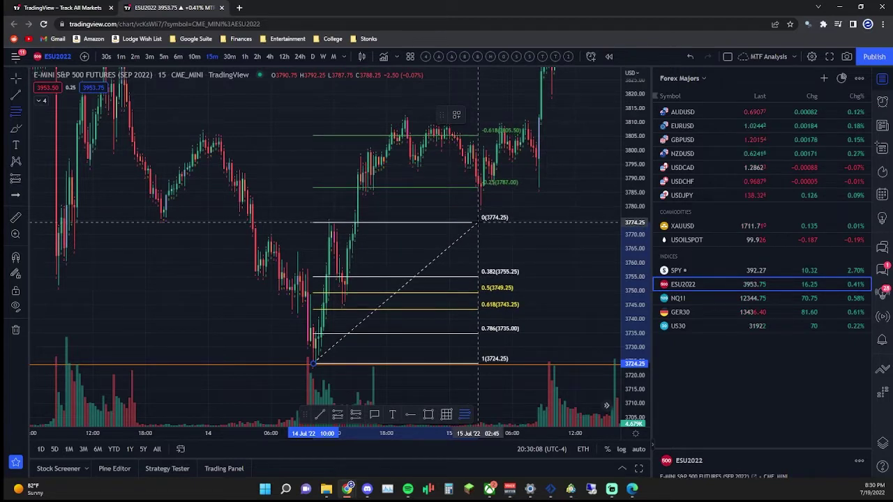
click(478, 221)
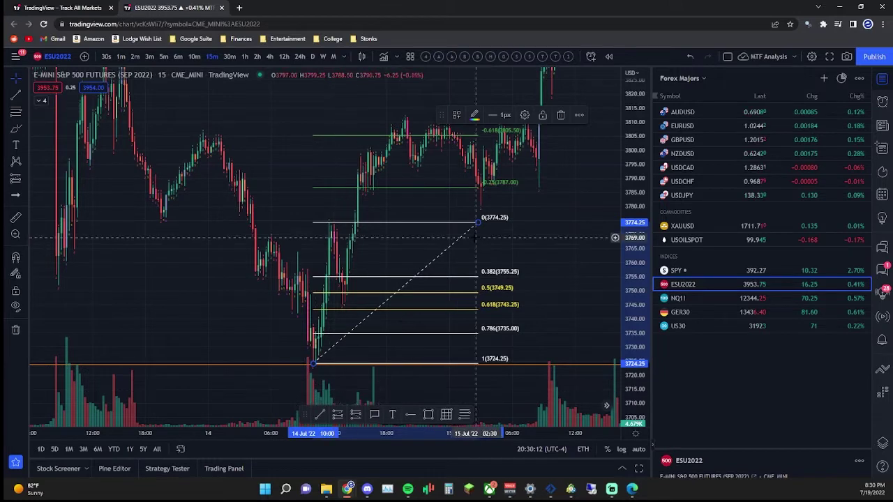
click(16, 217)
click(206, 300)
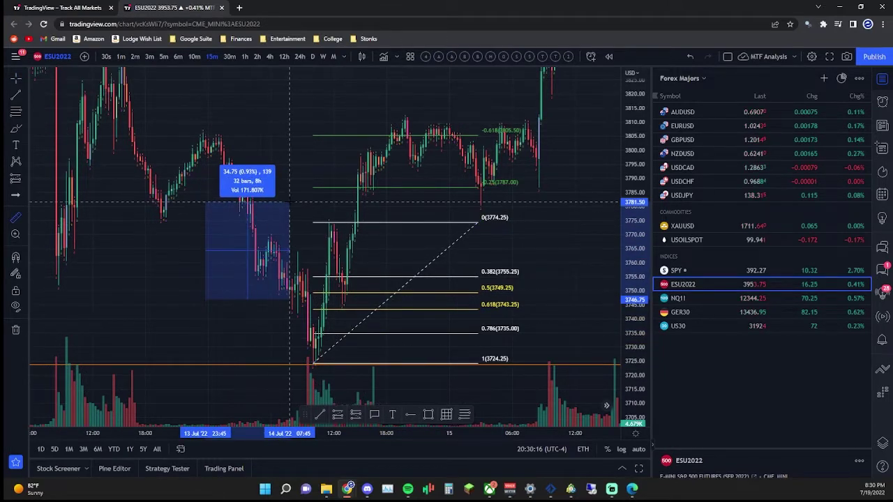
click(321, 159)
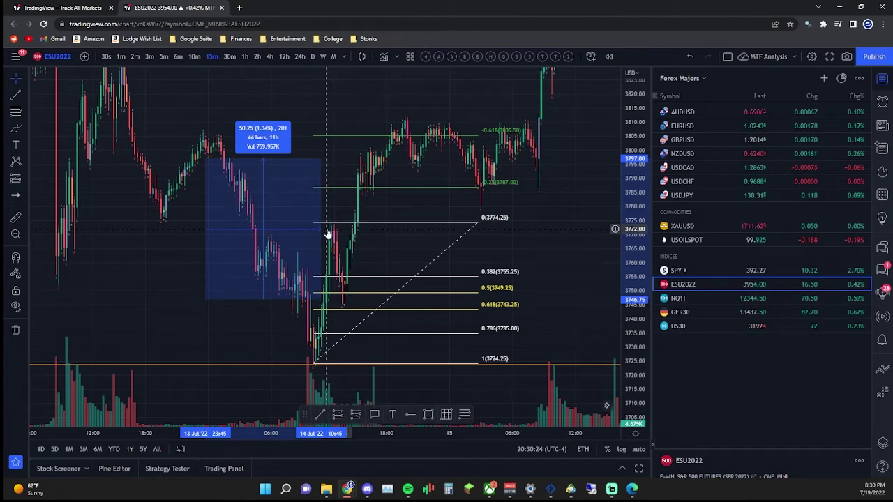
key(alt+h)
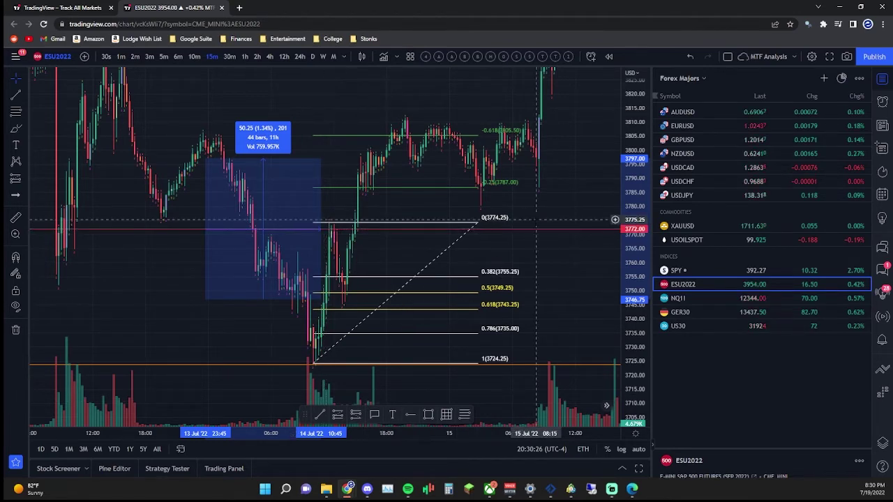
click(286, 197)
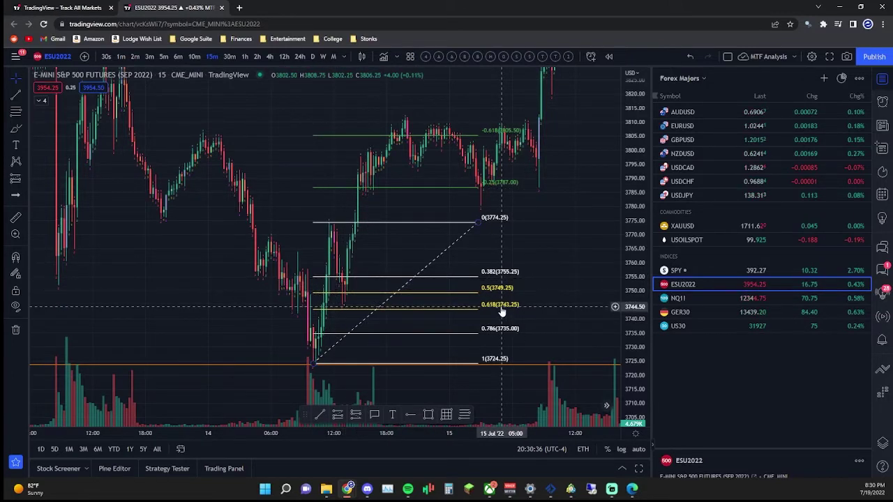
click(444, 294)
double_click(444, 295)
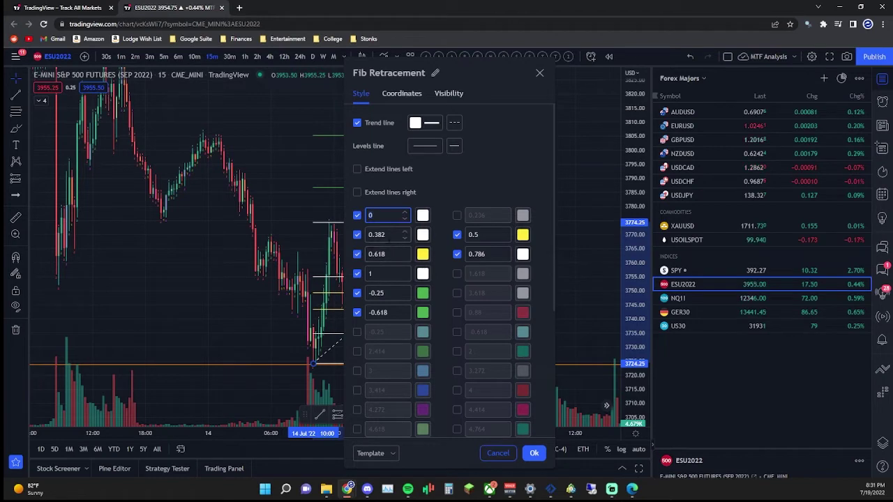
click(385, 234)
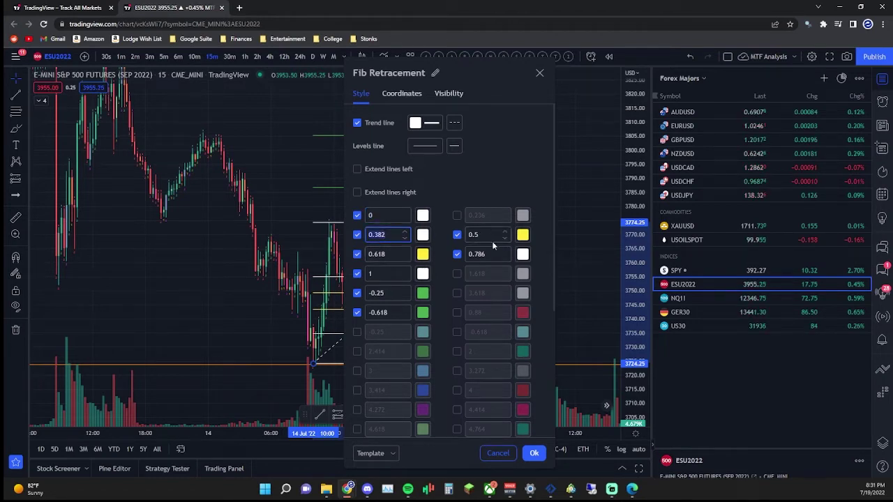
click(422, 254)
click(445, 195)
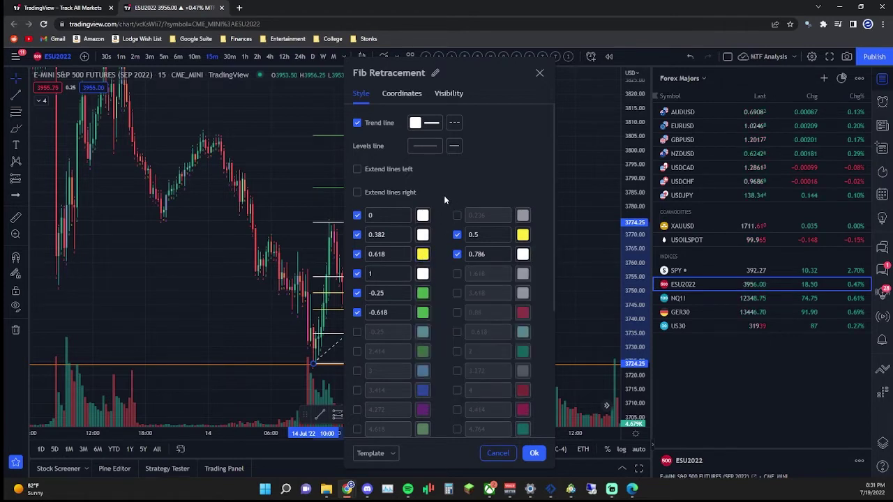
click(422, 216)
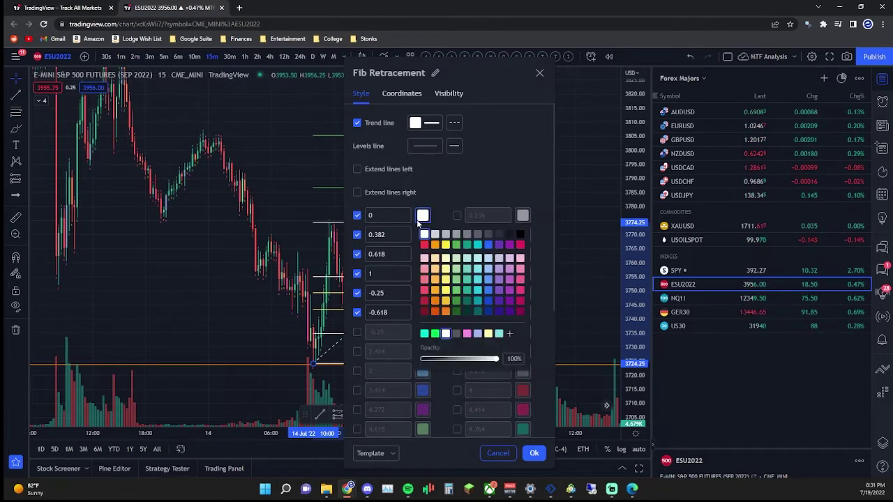
click(444, 175)
click(404, 232)
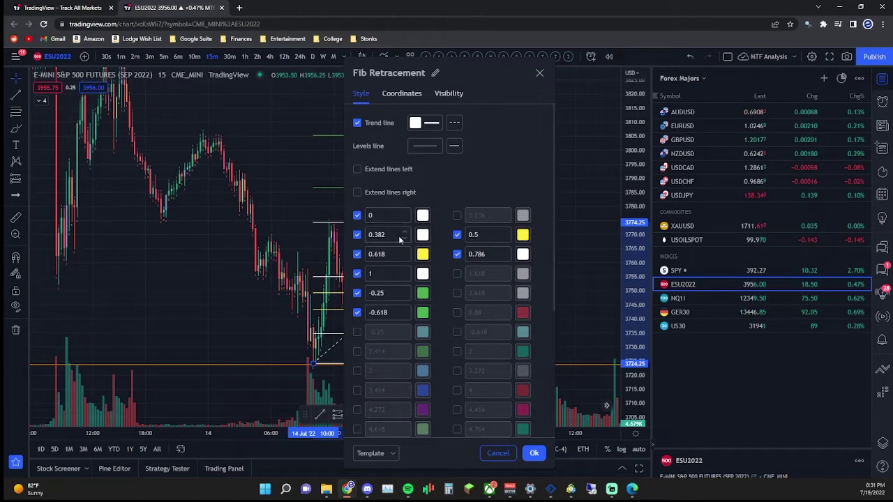
click(405, 238)
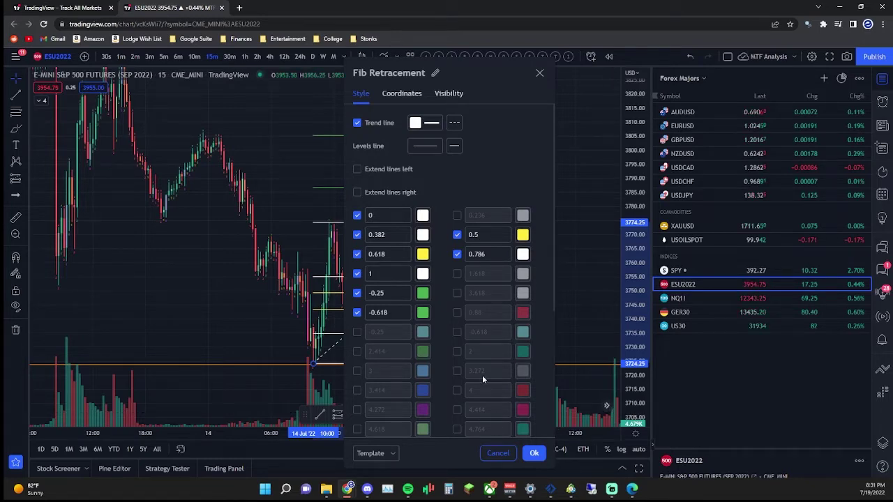
- Draw a rectangle spanning the 0.618 (3743.25) to 0.5 (3749.25) Fib levels
click(534, 453)
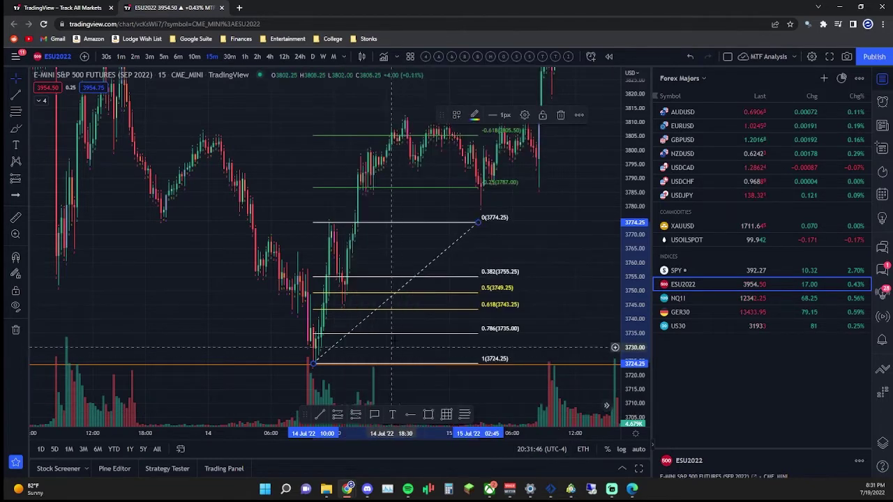
mouse_move(509, 313)
mouse_down()
mouse_move(499, 251)
mouse_move(530, 268)
mouse_up()
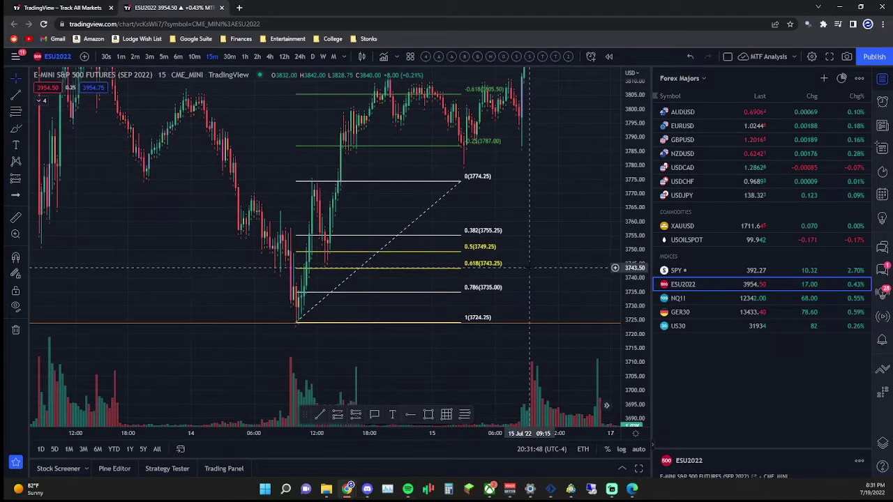
click(16, 128)
click(69, 164)
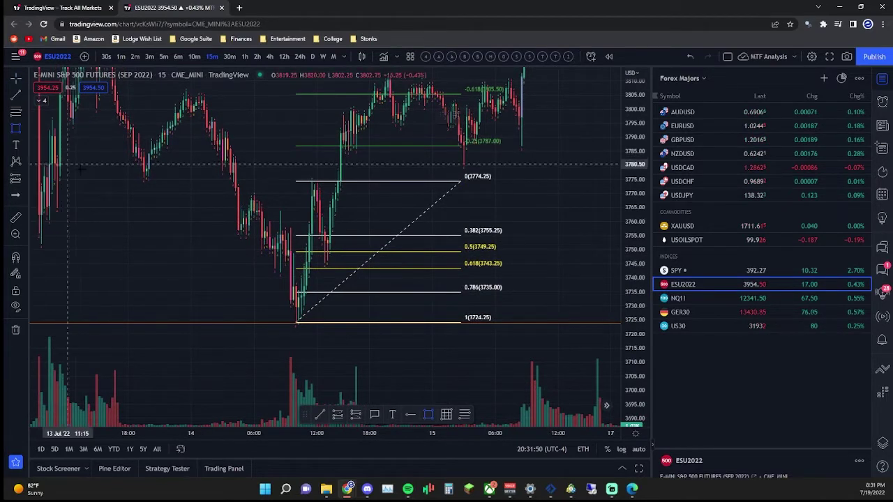
drag(317, 267, 534, 252)
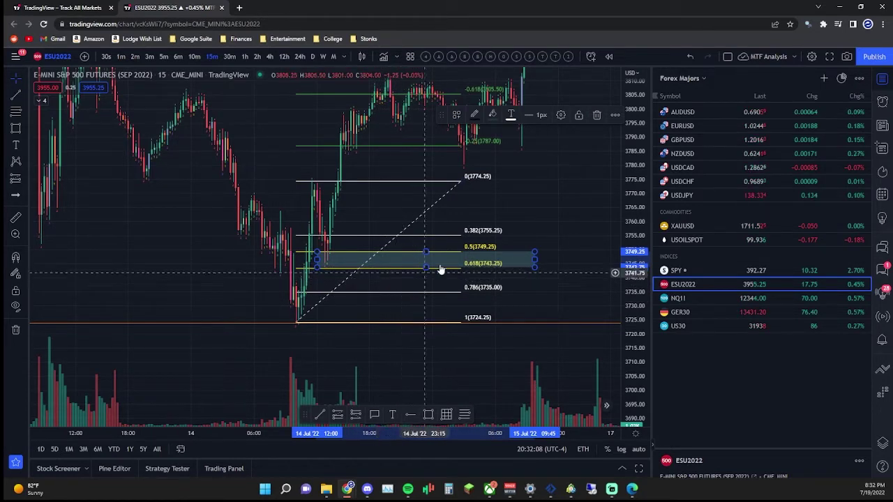
mouse_move(382, 212)
mouse_down()
mouse_move(375, 229)
mouse_move(535, 319)
mouse_up()
drag(261, 233, 288, 240)
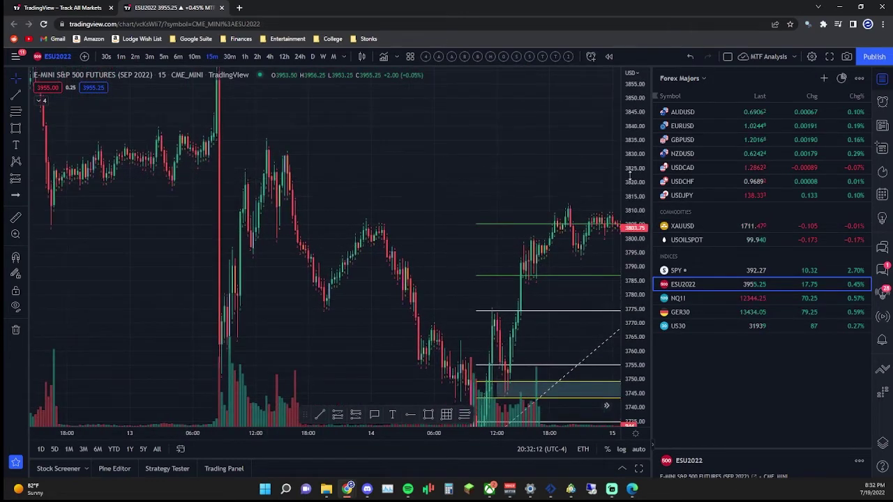
- Refit the price scale, finish a retracement from the 3860 high, and pan to earlier bars
double_click(630, 180)
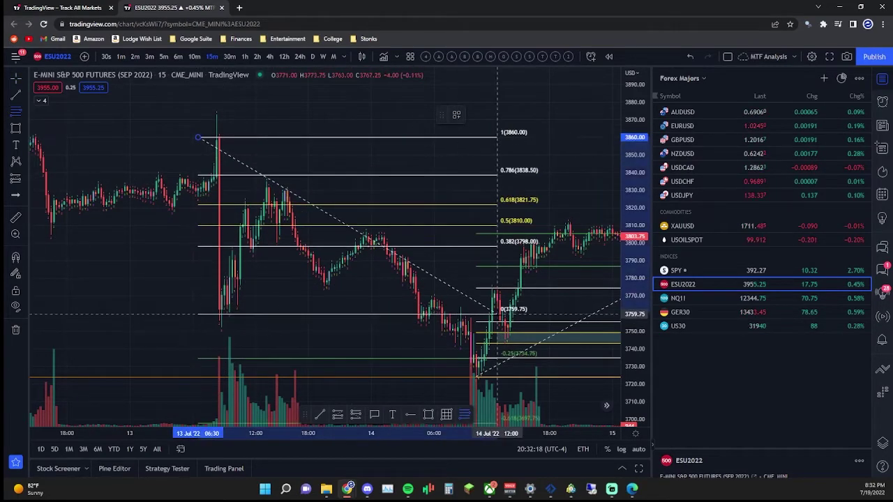
click(498, 327)
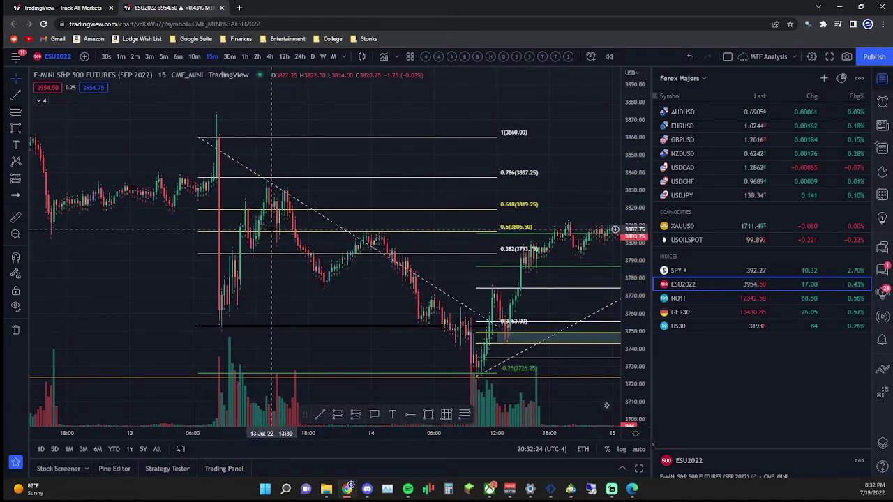
scroll(377, 398, right, 4)
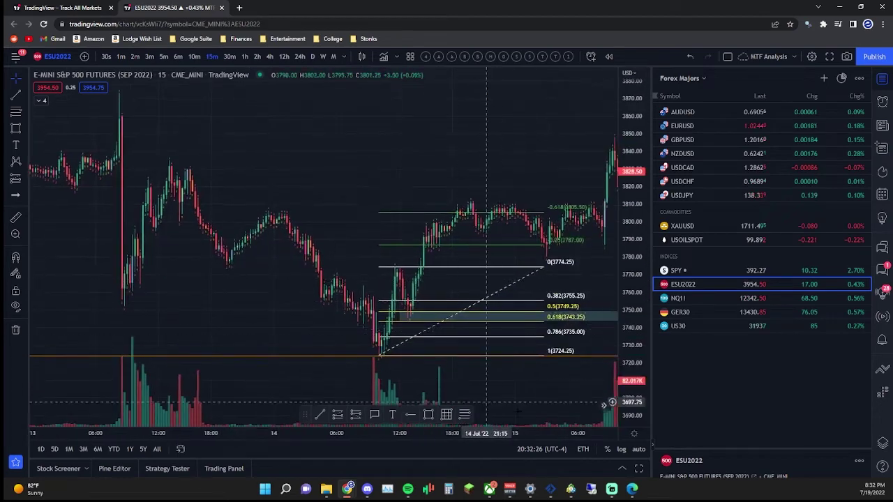
drag(376, 398, 431, 370)
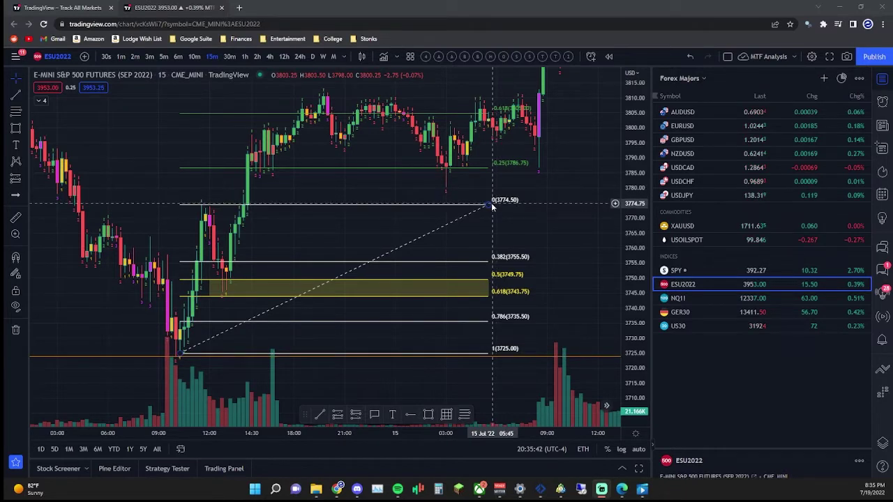
- Extend the Fib levels rightward and move the low anchor onto the 3724.75 swing low
drag(492, 206, 497, 207)
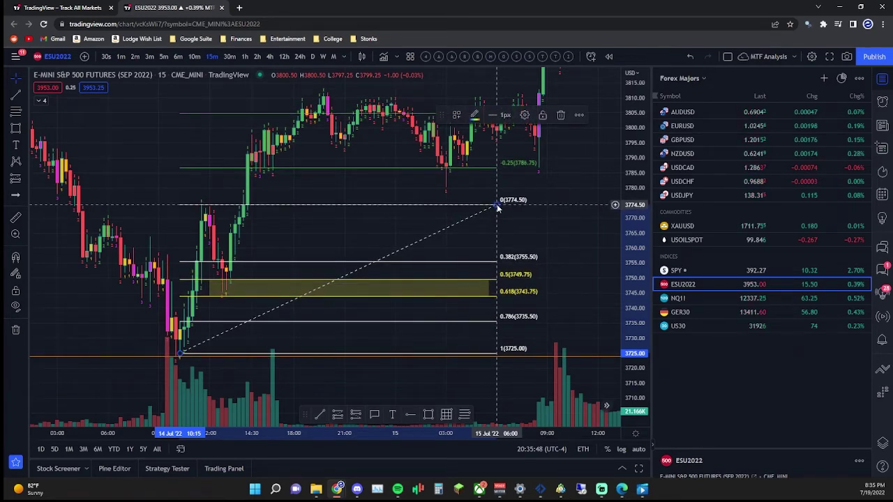
drag(183, 354, 176, 358)
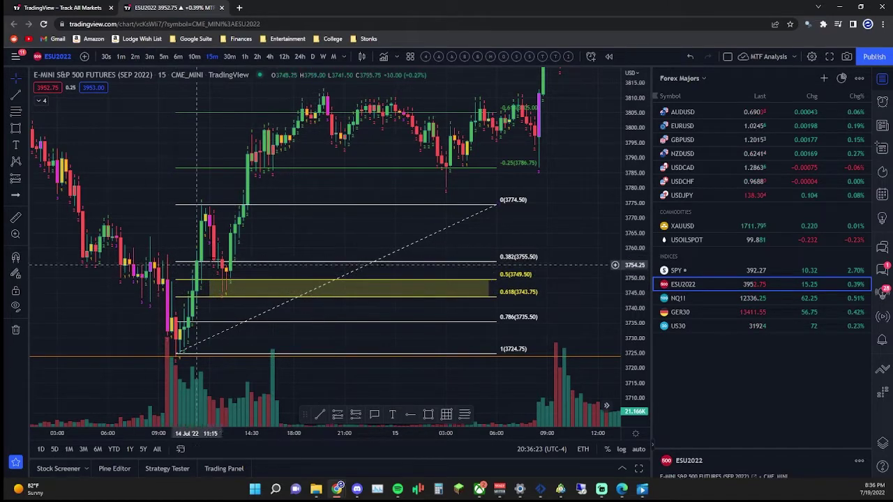
- Make the red 3757.25 horizontal line yellow at the thickest width
scroll(563, 260, up, 3)
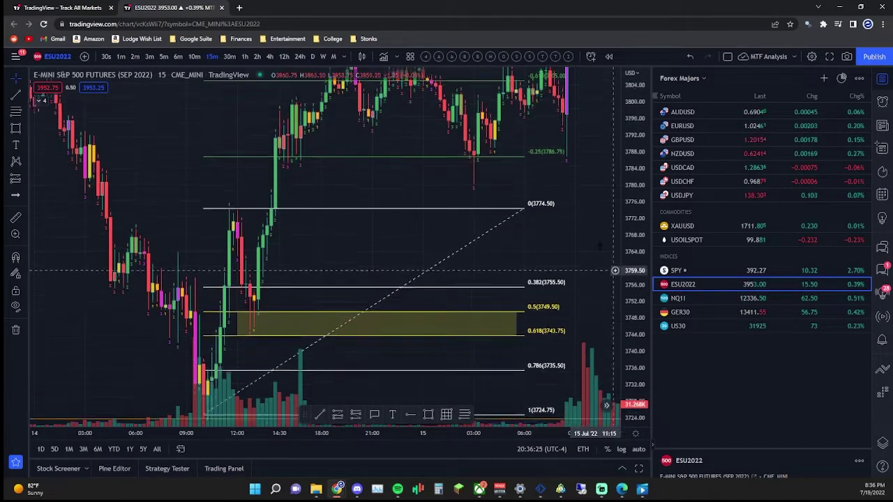
scroll(563, 259, up, 3)
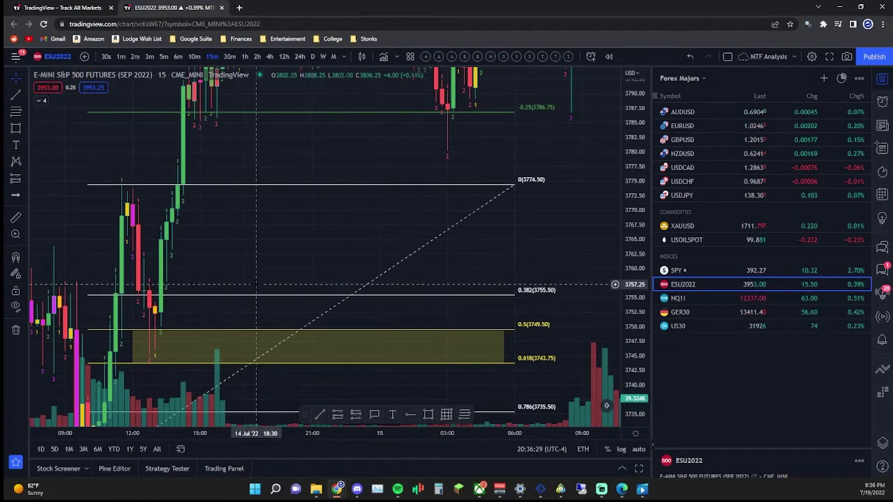
double_click(283, 285)
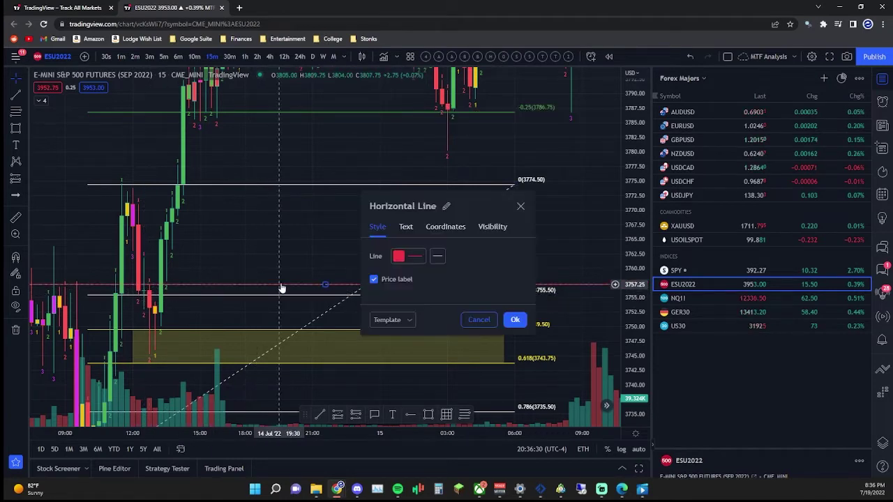
click(408, 256)
click(421, 285)
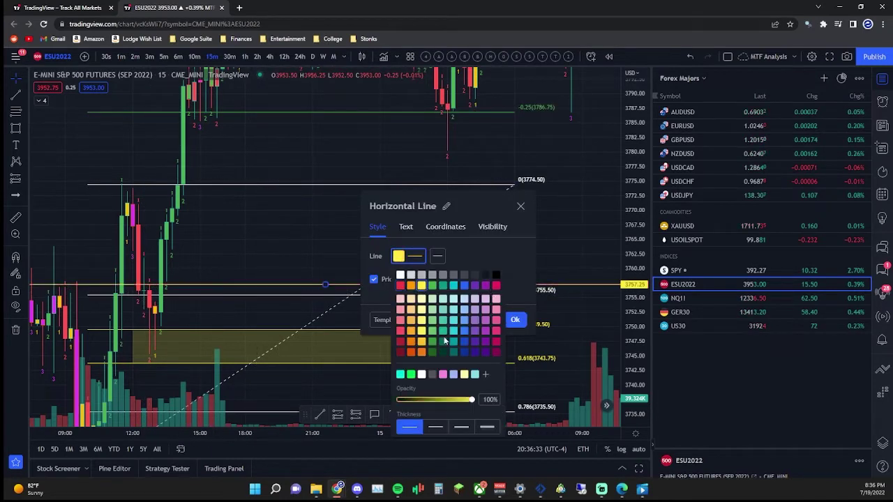
click(487, 427)
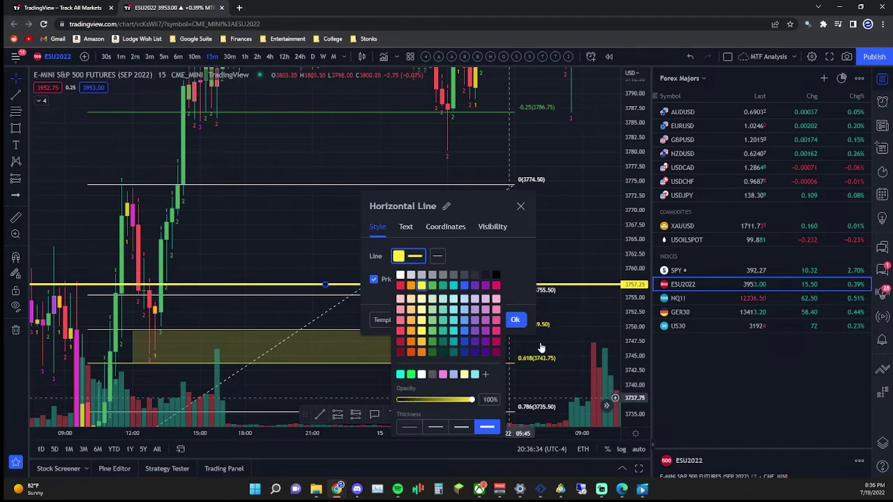
click(520, 206)
- Nudge the yellow line slightly and bring the Fib drawings back into view
drag(267, 258, 309, 246)
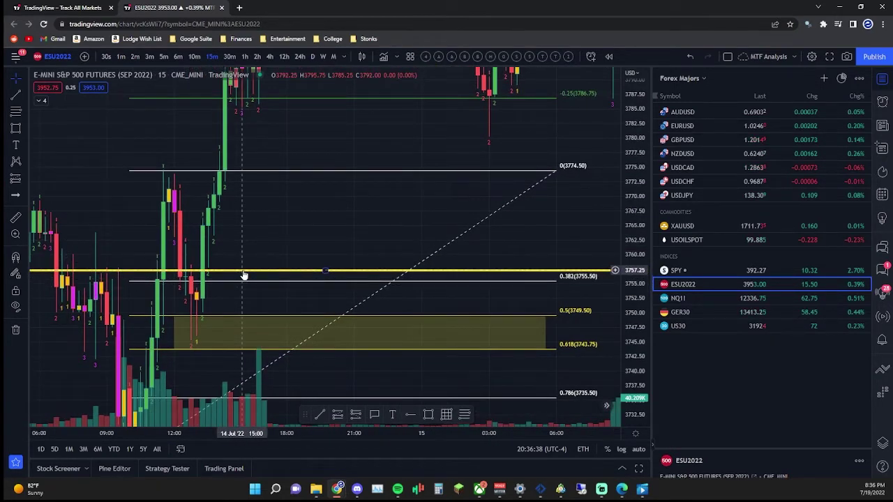
drag(193, 272, 192, 270)
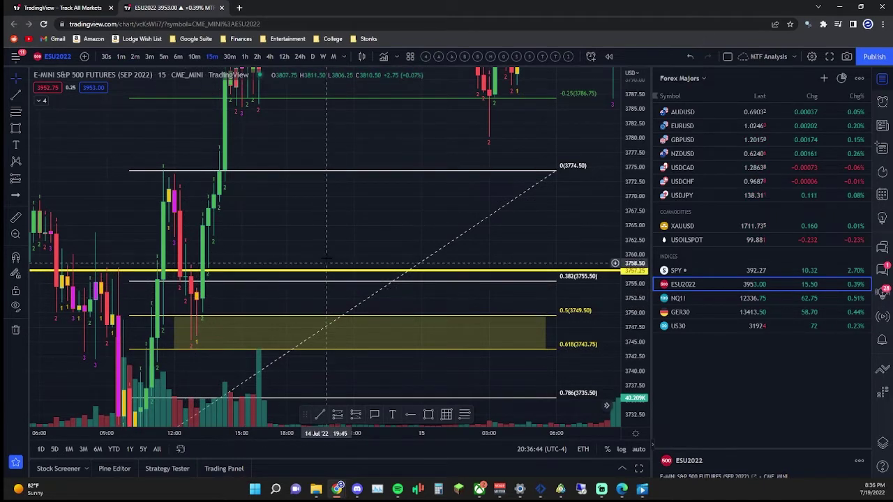
scroll(335, 244, down, 4)
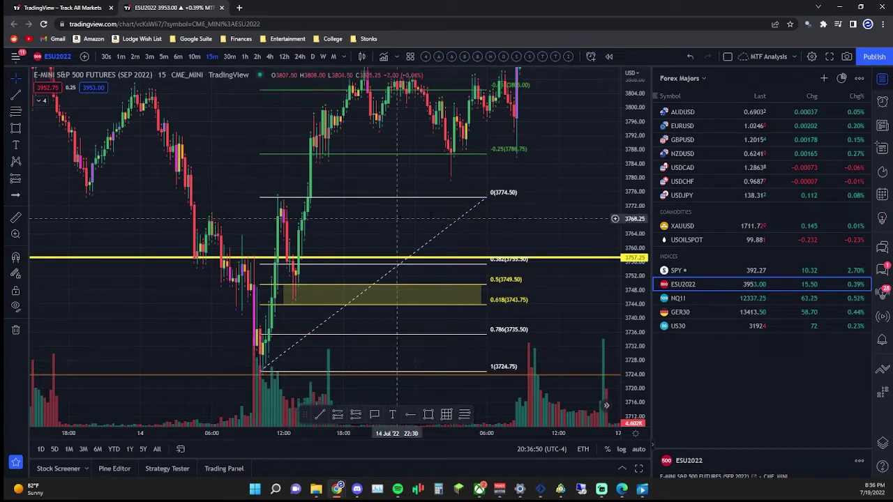
mouse_move(89, 194)
mouse_down()
mouse_move(139, 252)
mouse_move(219, 310)
mouse_up()
click(17, 113)
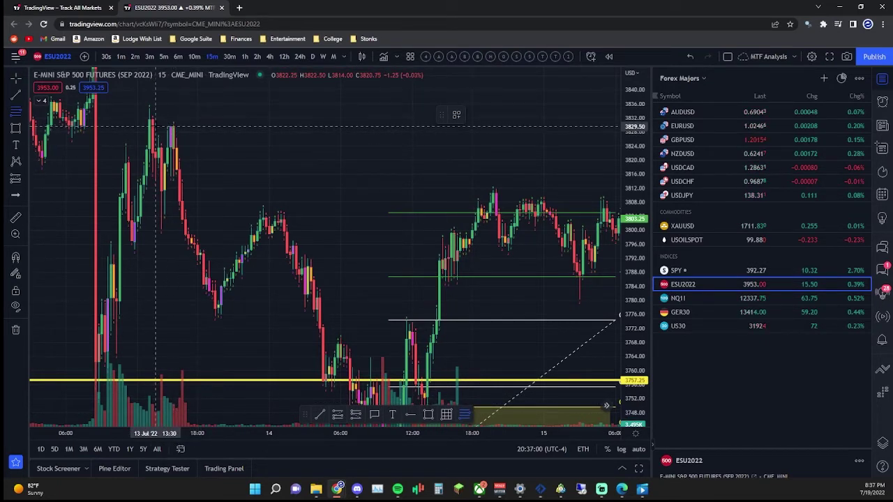
- Draw a Fib from 3830.00 down to 3775.75, placing 0.5 at 3803.00 and 0.618 at 3809.25
click(155, 125)
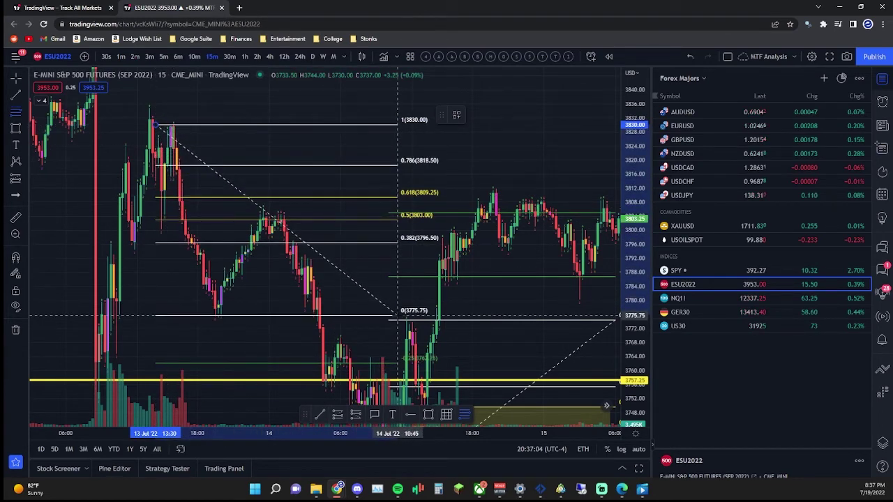
click(397, 317)
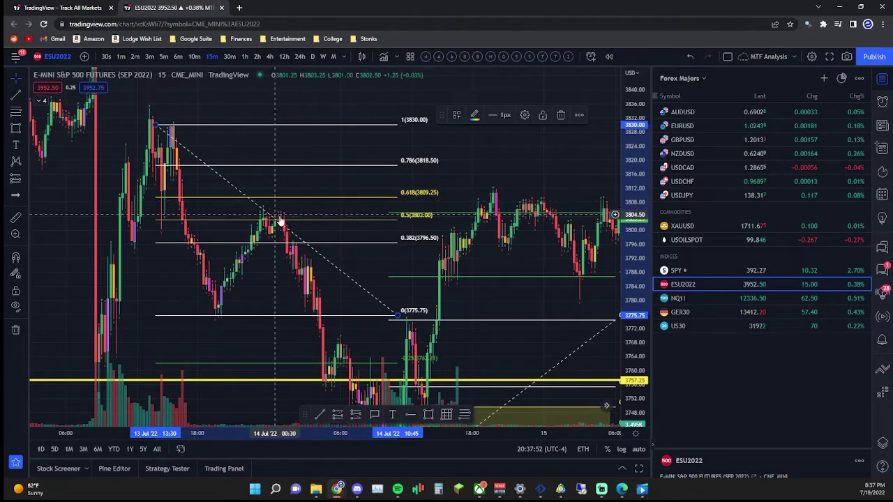
mouse_move(247, 315)
mouse_down()
mouse_move(212, 306)
mouse_move(309, 110)
mouse_move(283, 96)
mouse_up()
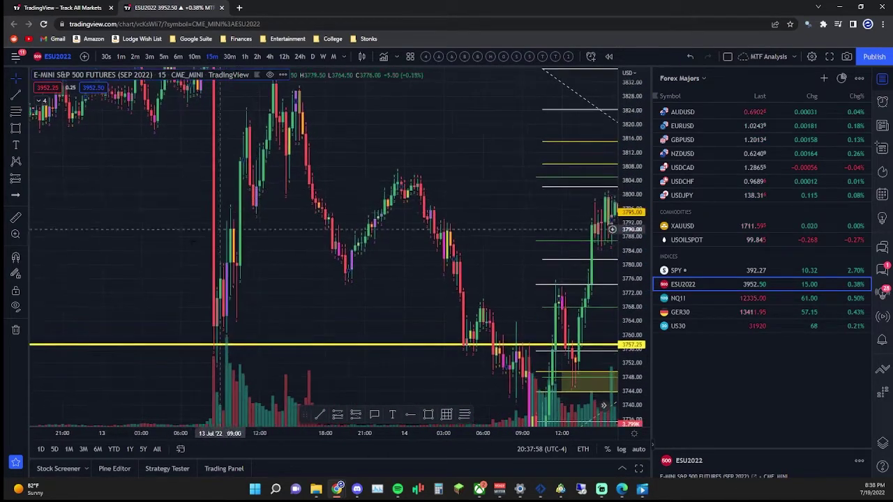
- Draw a third Fib from 3760.75 up to 3823.50, putting 0.5 at 3792.25 and 0.618 at 3784.75
click(16, 111)
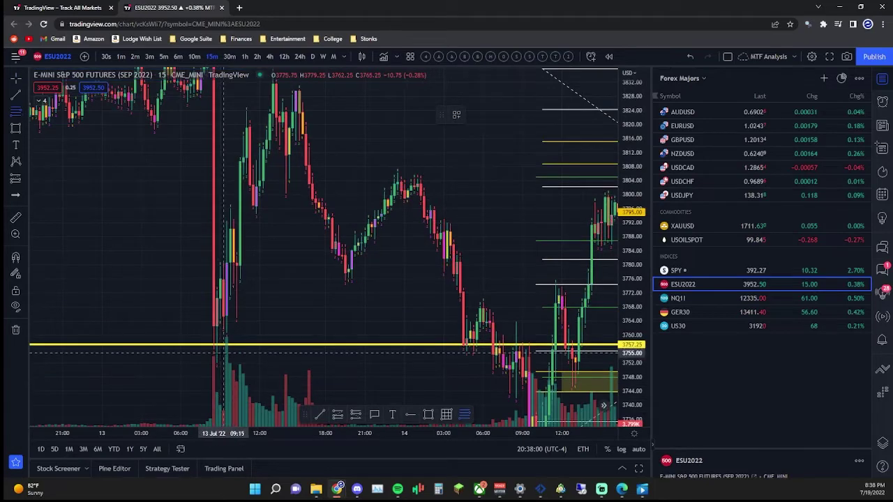
click(213, 332)
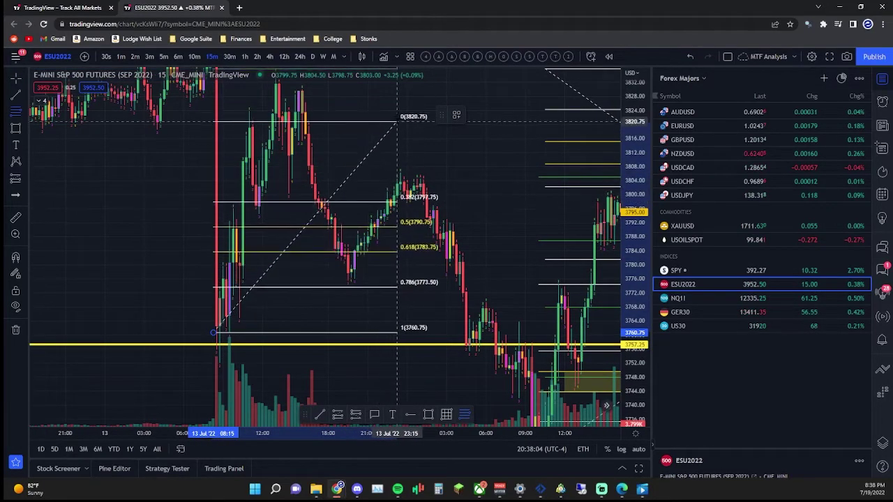
click(397, 111)
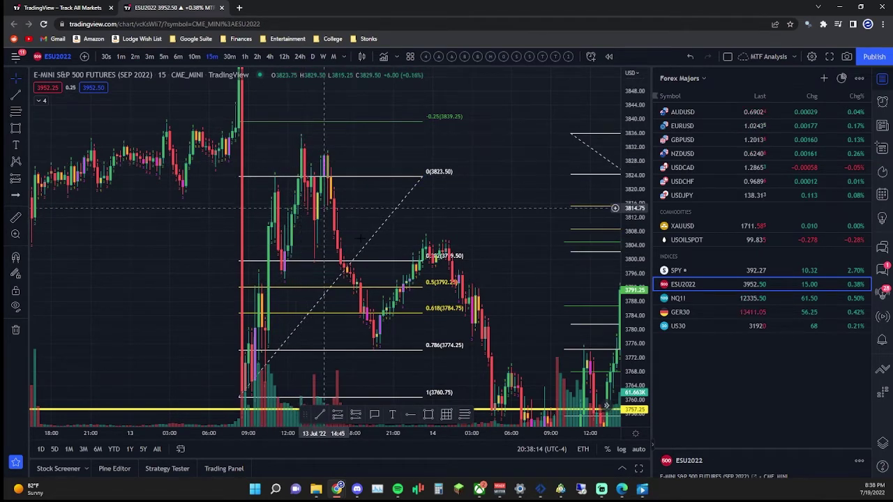
drag(516, 257, 242, 208)
click(298, 183)
- Delete the right-hand and 3760.75–3823.50 Fibs, then pan back to the 3724.75–3774.50 retracement
key(Delete)
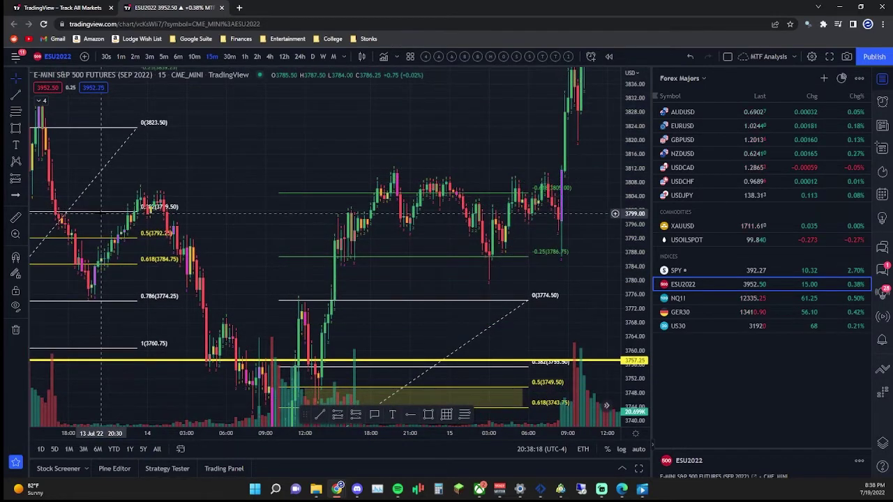
key(Delete)
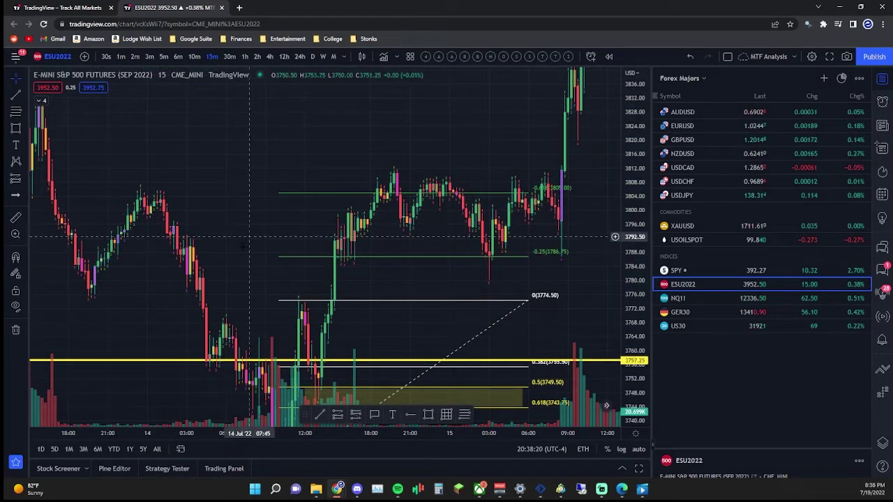
drag(250, 237, 224, 181)
drag(546, 256, 595, 183)
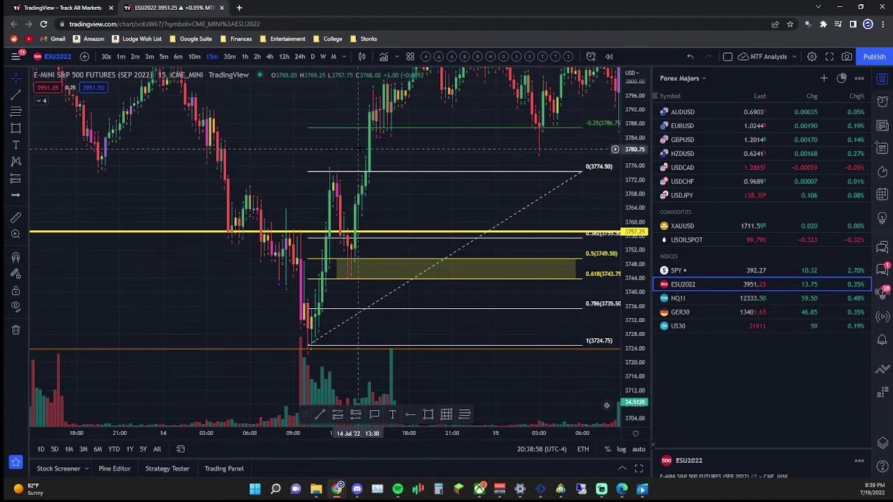
scroll(428, 187, right, 2)
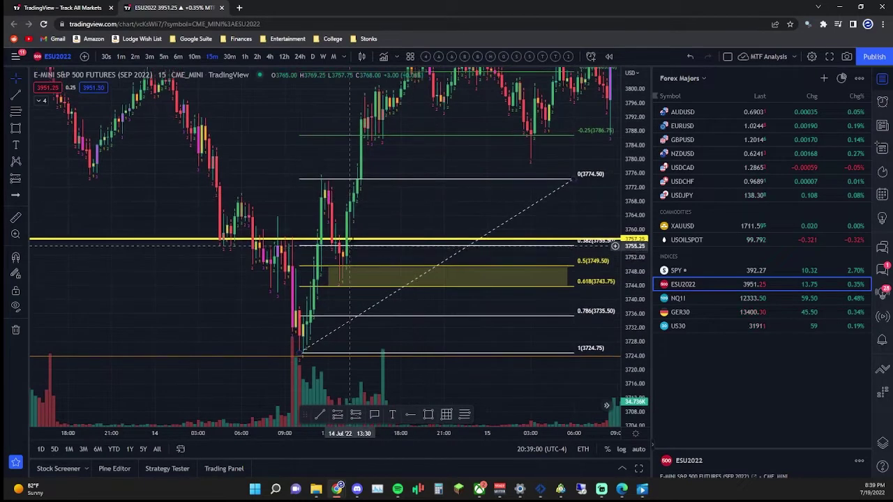
scroll(427, 210, right, 3)
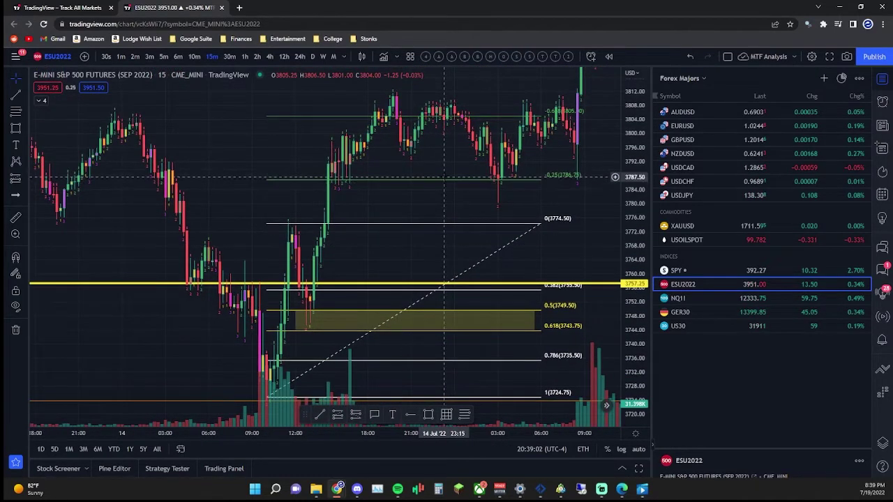
click(444, 183)
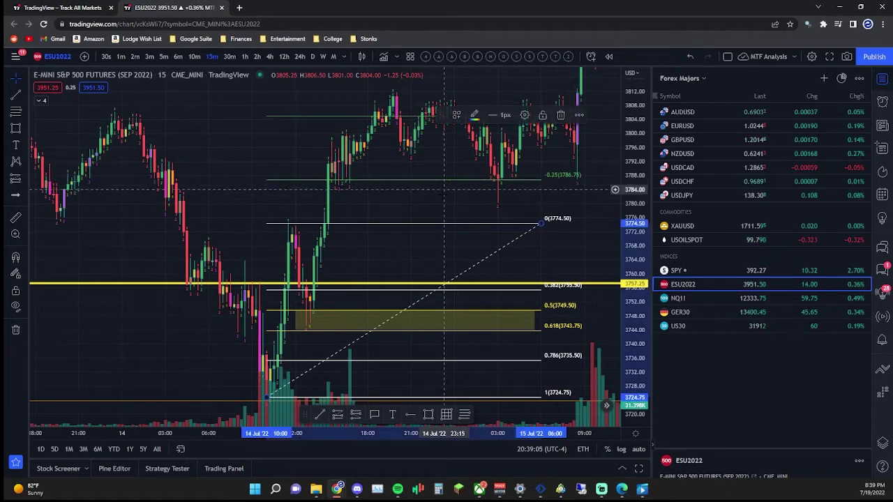
click(292, 121)
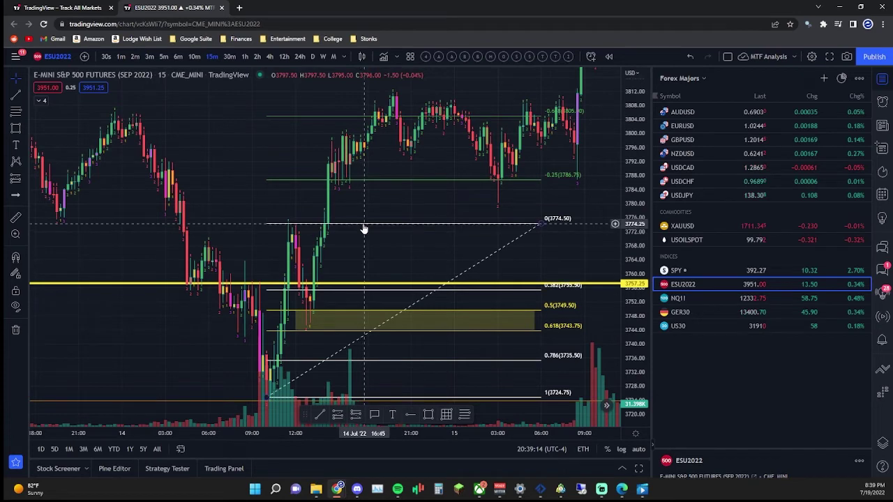
click(409, 224)
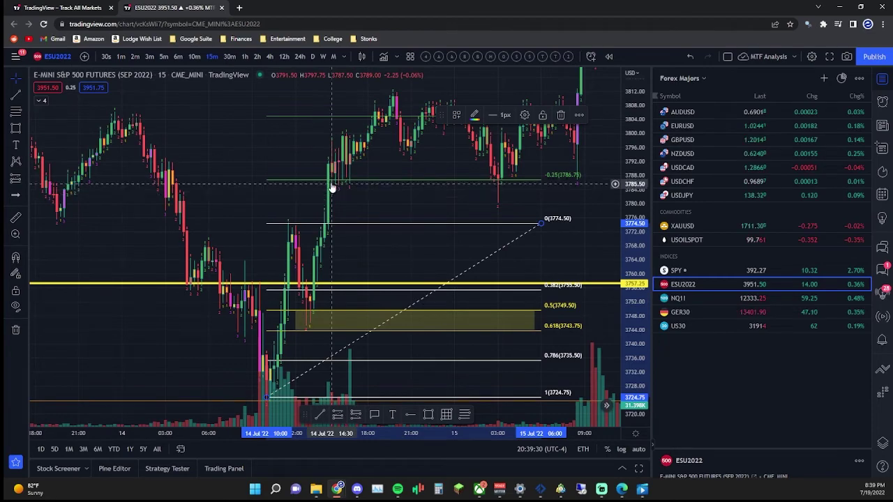
drag(383, 196, 342, 261)
scroll(377, 230, down, 5)
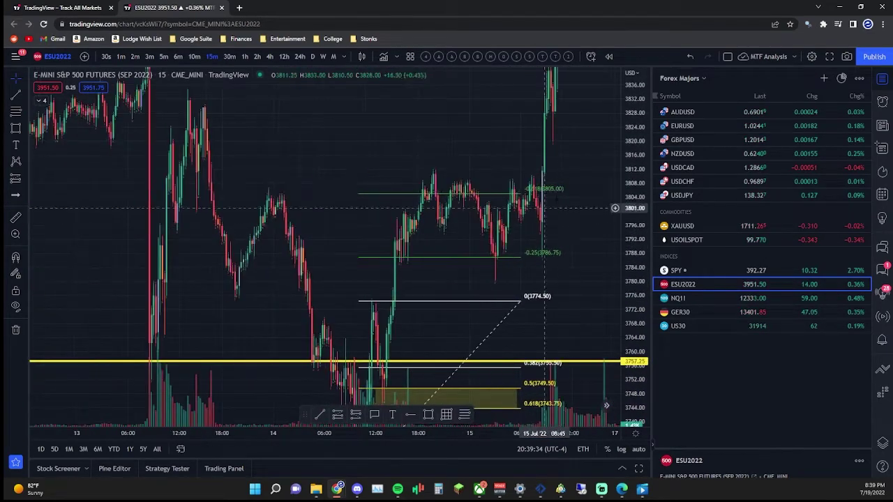
- Select the existing Fib retracement and pan the chart back to the 4–5 Jul candles
click(536, 193)
mouse_move(593, 228)
mouse_down()
mouse_move(592, 202)
mouse_move(488, 247)
mouse_move(377, 273)
mouse_move(374, 231)
mouse_move(392, 215)
mouse_up()
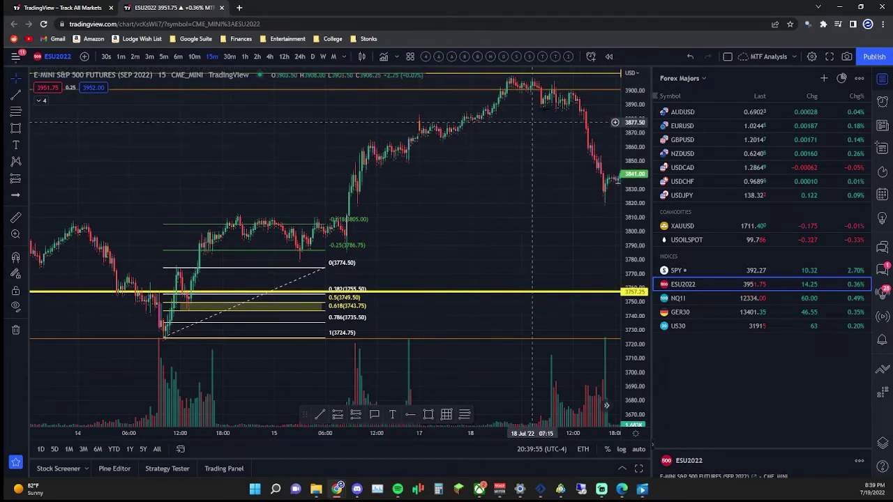
scroll(530, 237, left, 6)
scroll(480, 234, left, 10)
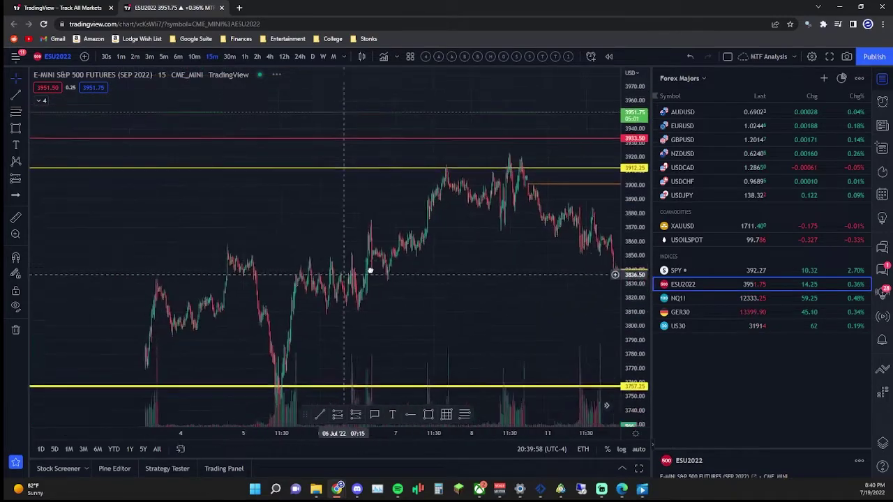
scroll(369, 270, left, 10)
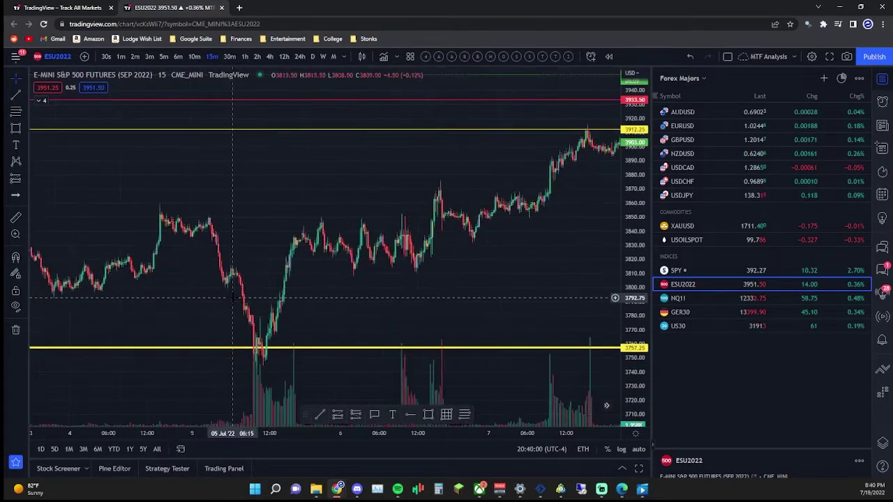
scroll(232, 298, up, 5)
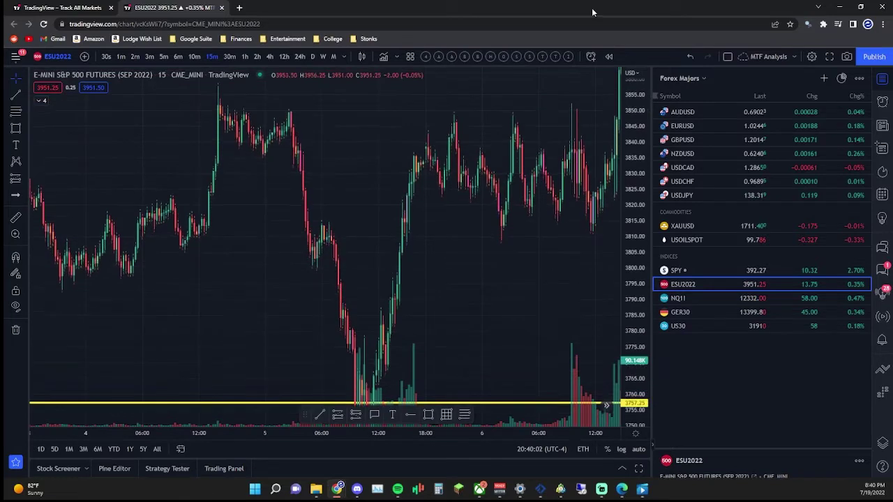
scroll(328, 230, left, 1)
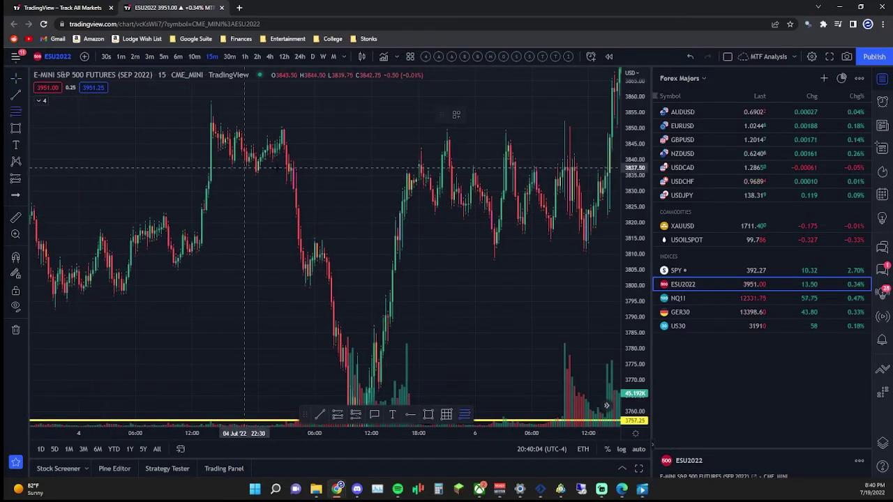
- Draw a Fib retracement from the 4 Jul 3849.50 high down to the 3799.75 low
click(253, 129)
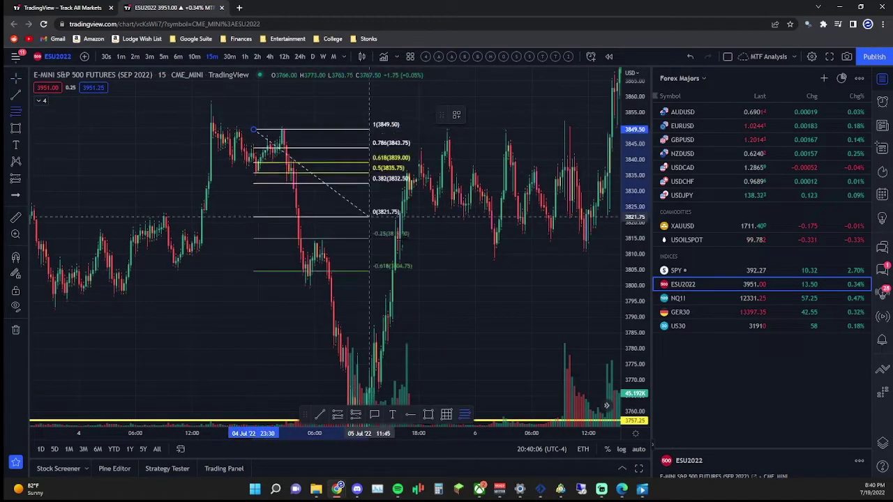
click(440, 286)
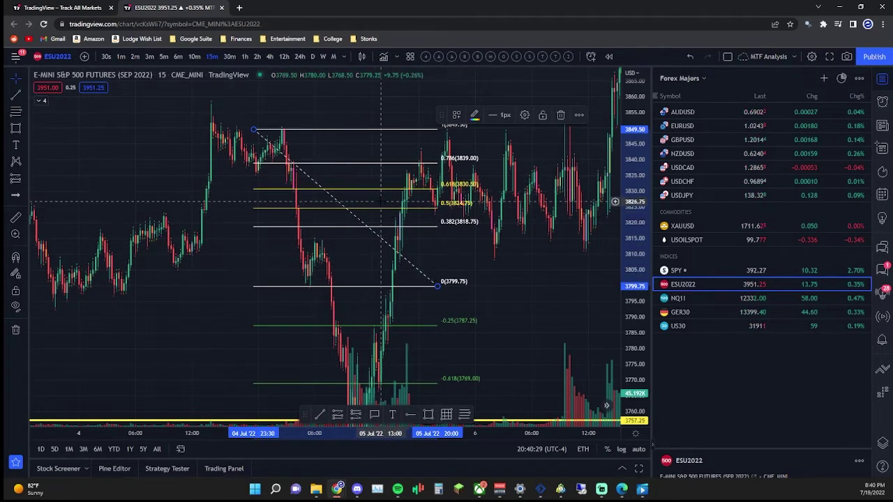
mouse_move(330, 284)
mouse_down()
mouse_move(419, 300)
mouse_move(336, 347)
mouse_move(549, 278)
mouse_up()
scroll(419, 300, down, 3)
scroll(336, 347, up, 2)
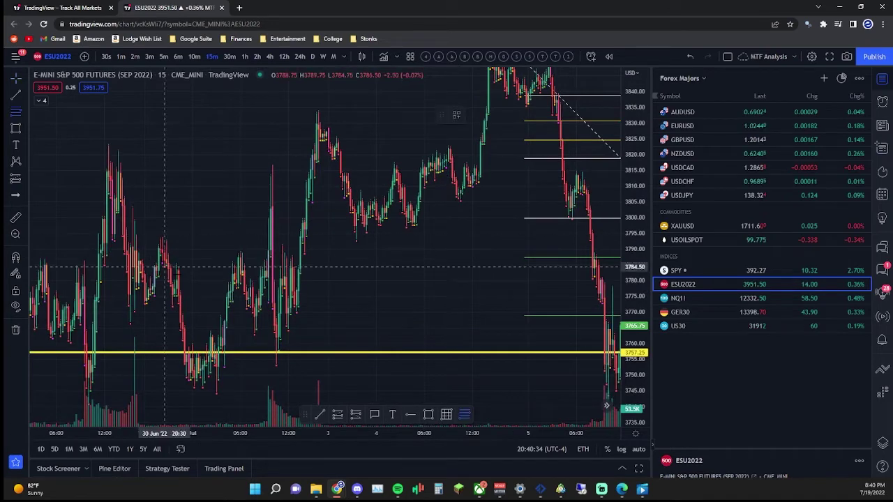
click(249, 345)
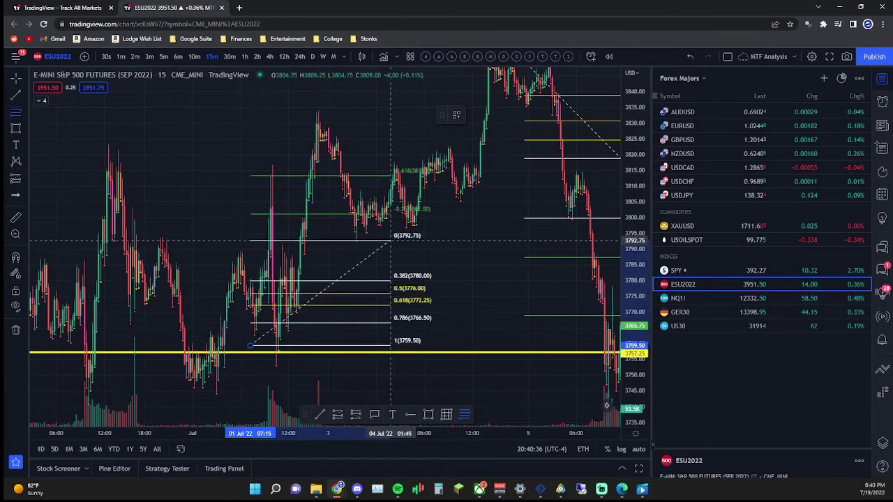
click(521, 112)
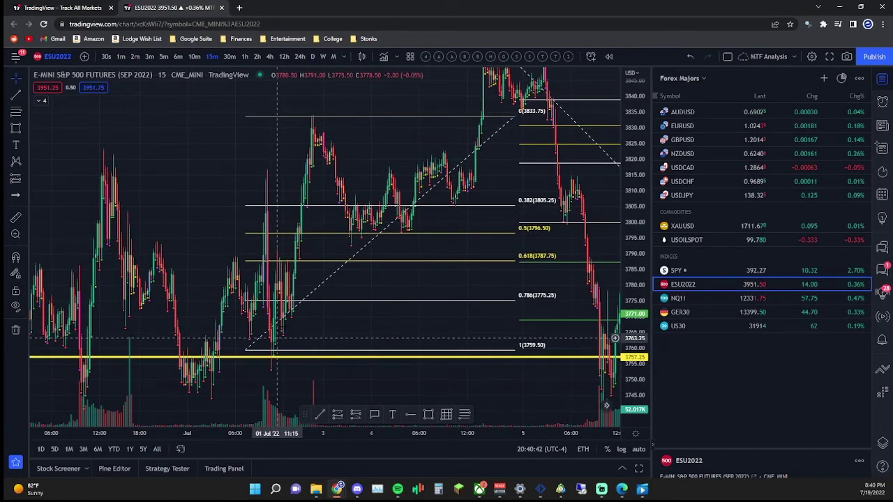
scroll(382, 228, left, 5)
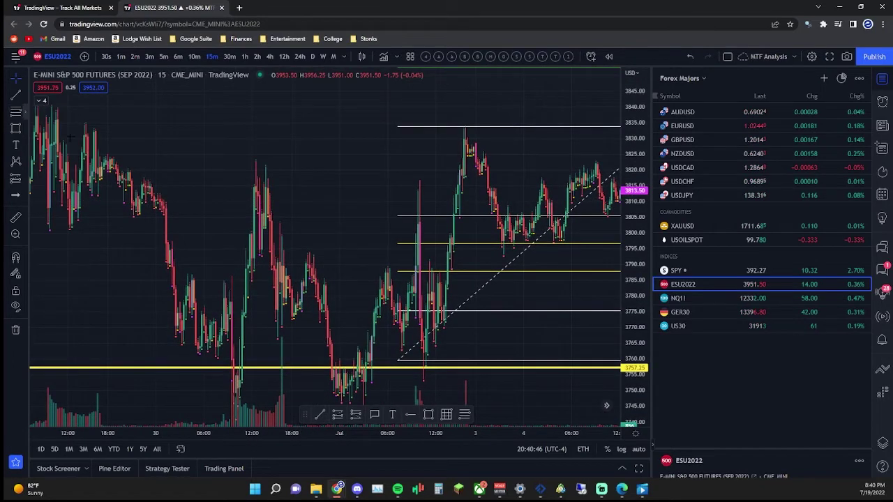
click(262, 177)
click(428, 318)
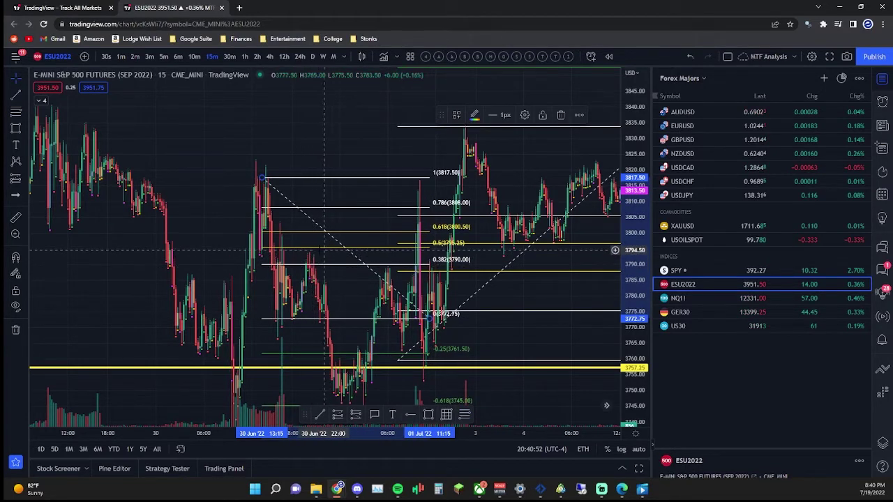
click(561, 114)
click(466, 131)
key(Delete)
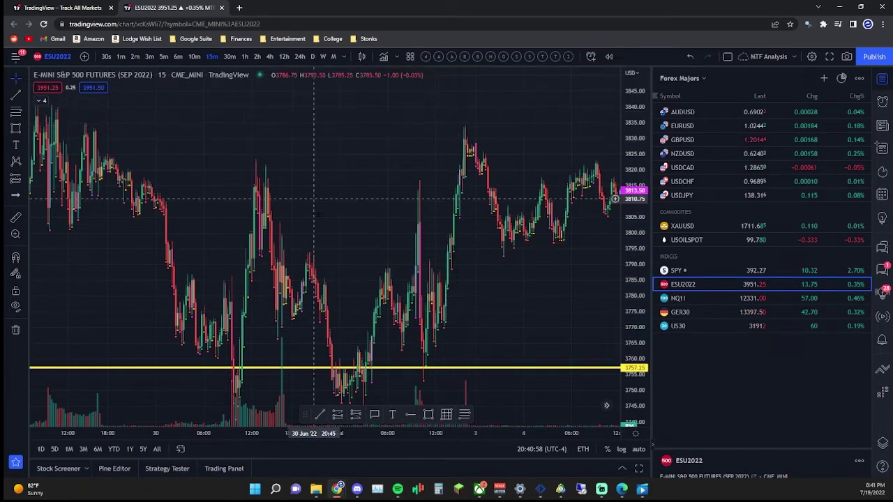
- Select and delete the thick yellow 3757.25 horizontal line
scroll(551, 370, down, 5)
click(560, 374)
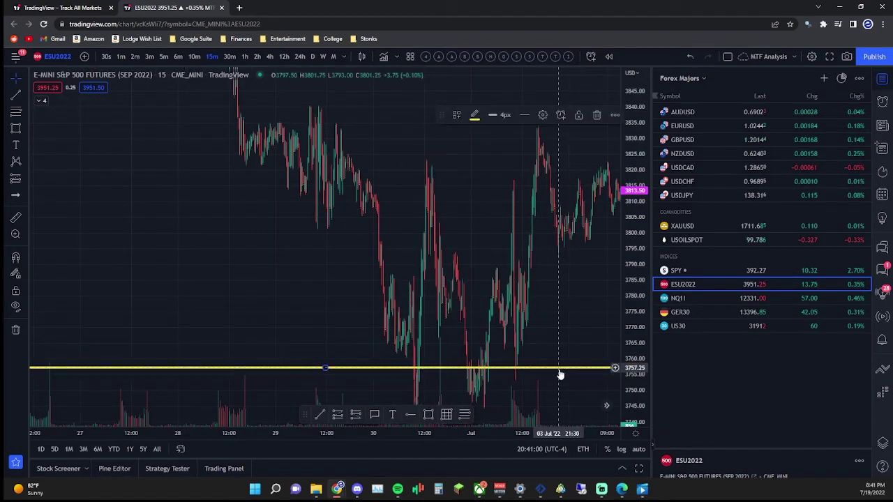
key(Delete)
- Bring the 3849.50–3799.75 early-July Fib retracement back into view
drag(443, 163, 368, 185)
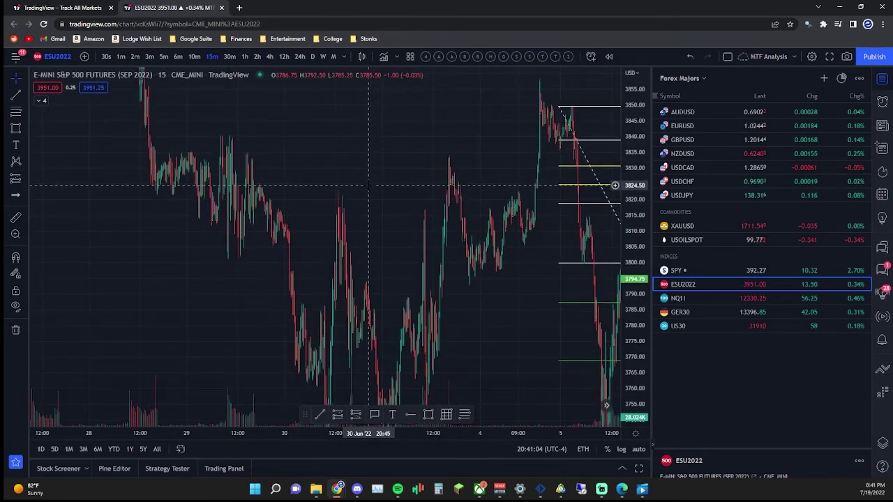
scroll(486, 249, up, 2)
scroll(487, 249, up, 5)
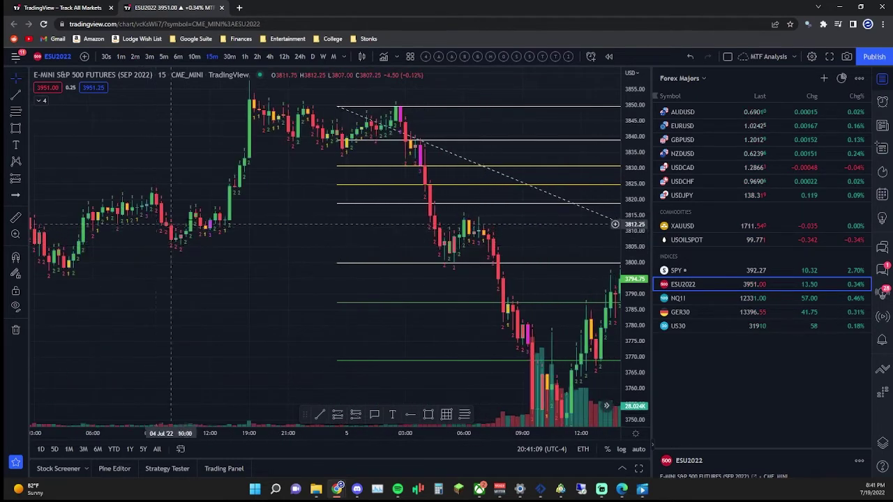
scroll(171, 223, down, 3)
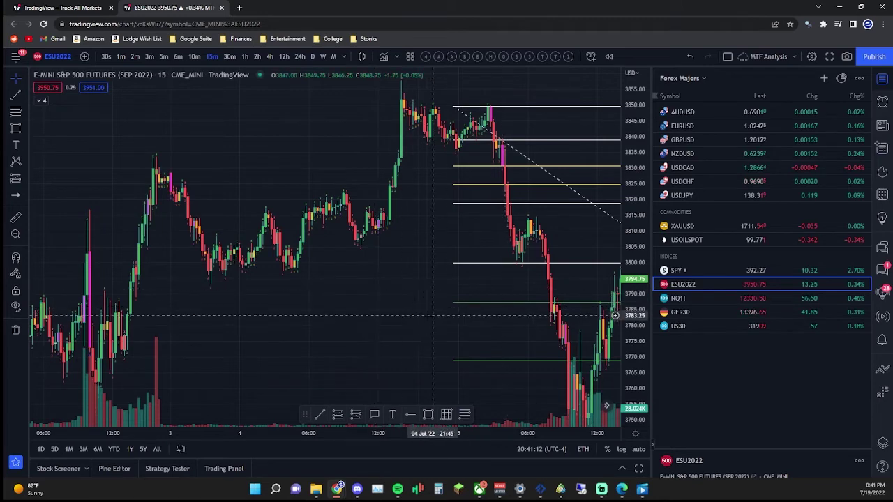
scroll(369, 288, right, 5)
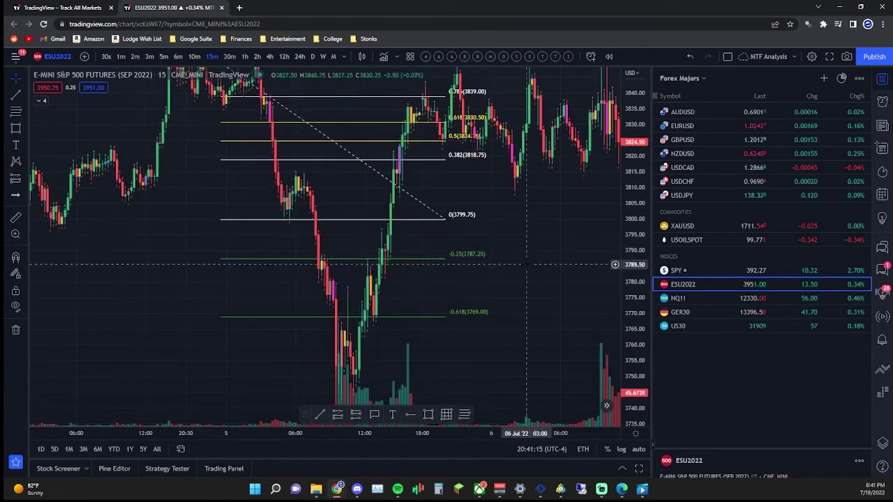
scroll(489, 279, right, 2)
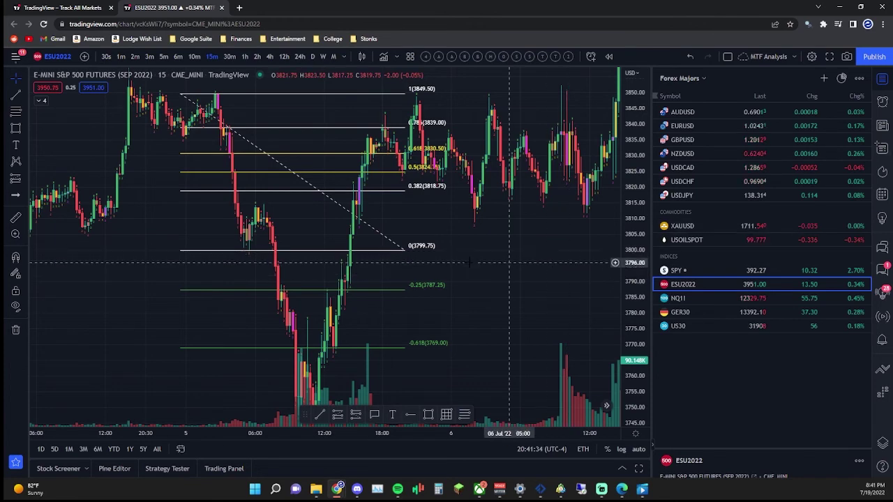
scroll(534, 274, down, 5)
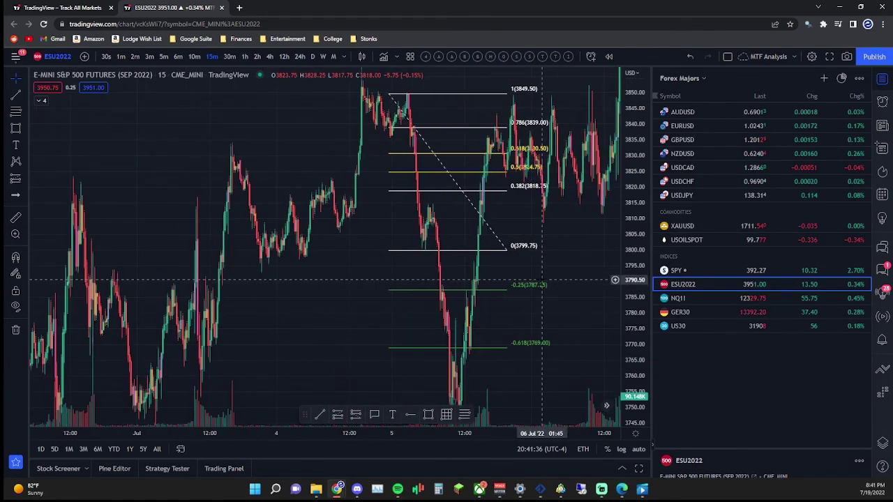